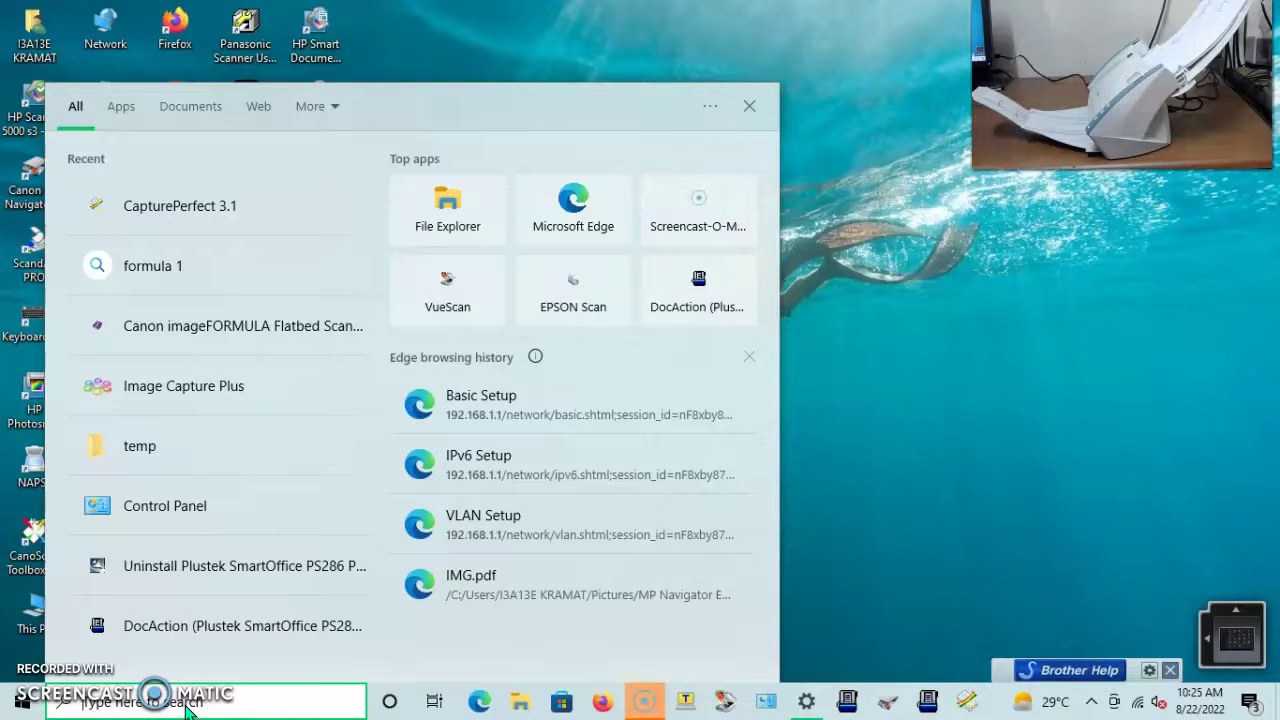
# - Search 'cap' in Windows Start search and launch CapturePerfect 3.1
pyautogui.write('qa')
pyautogui.write('p')
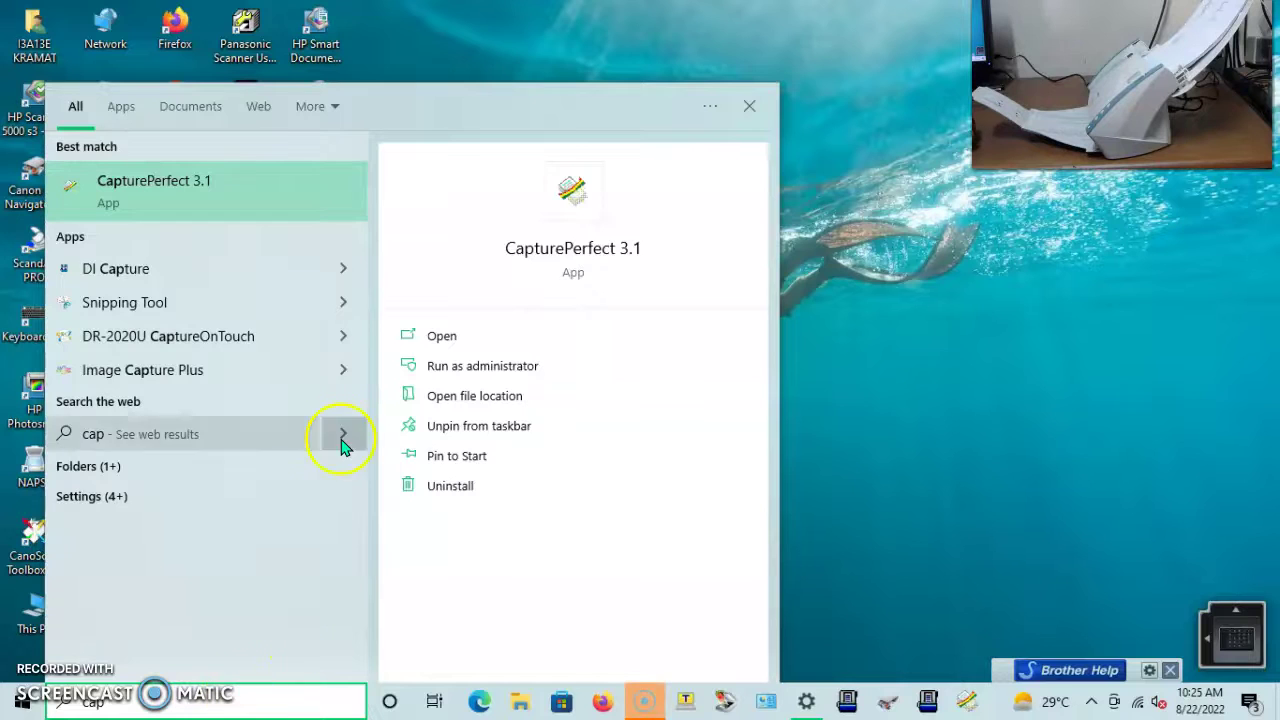
pyautogui.click(278, 215)
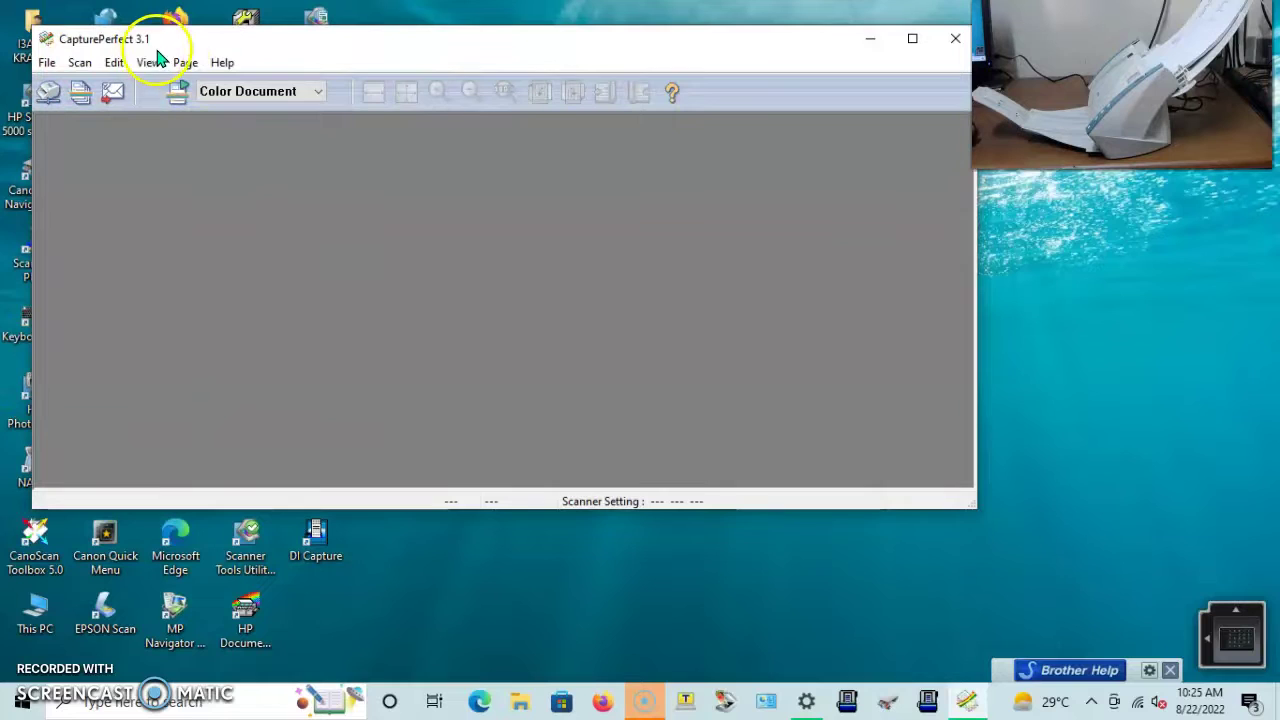
# - Select Canon DR-2010C as the scanner via Scan > Select Scanner
pyautogui.click(76, 66)
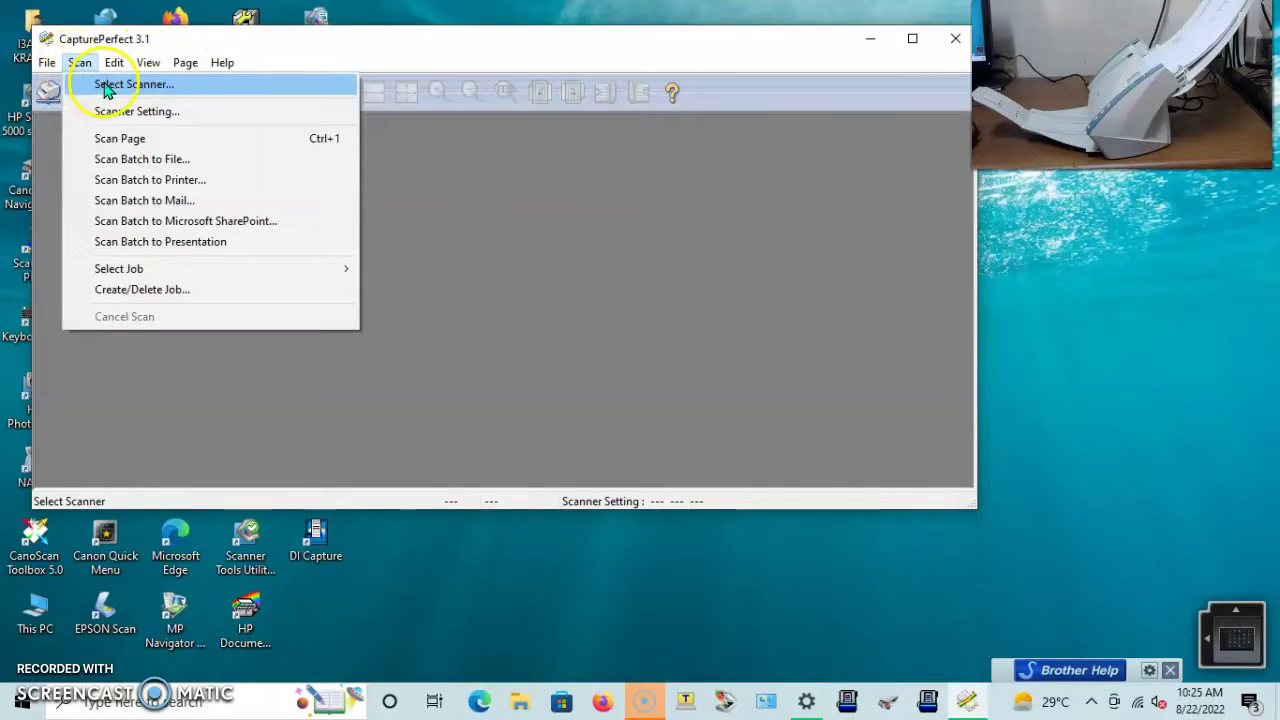
pyautogui.click(107, 86)
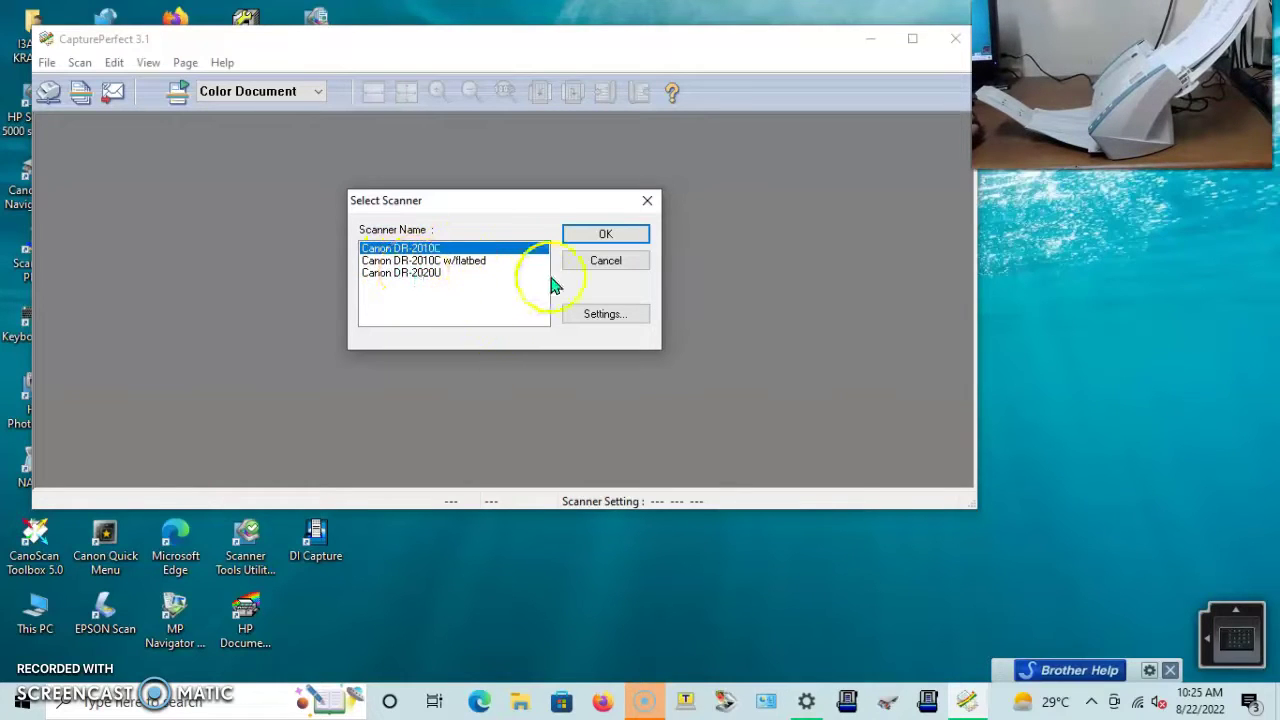
pyautogui.click(630, 240)
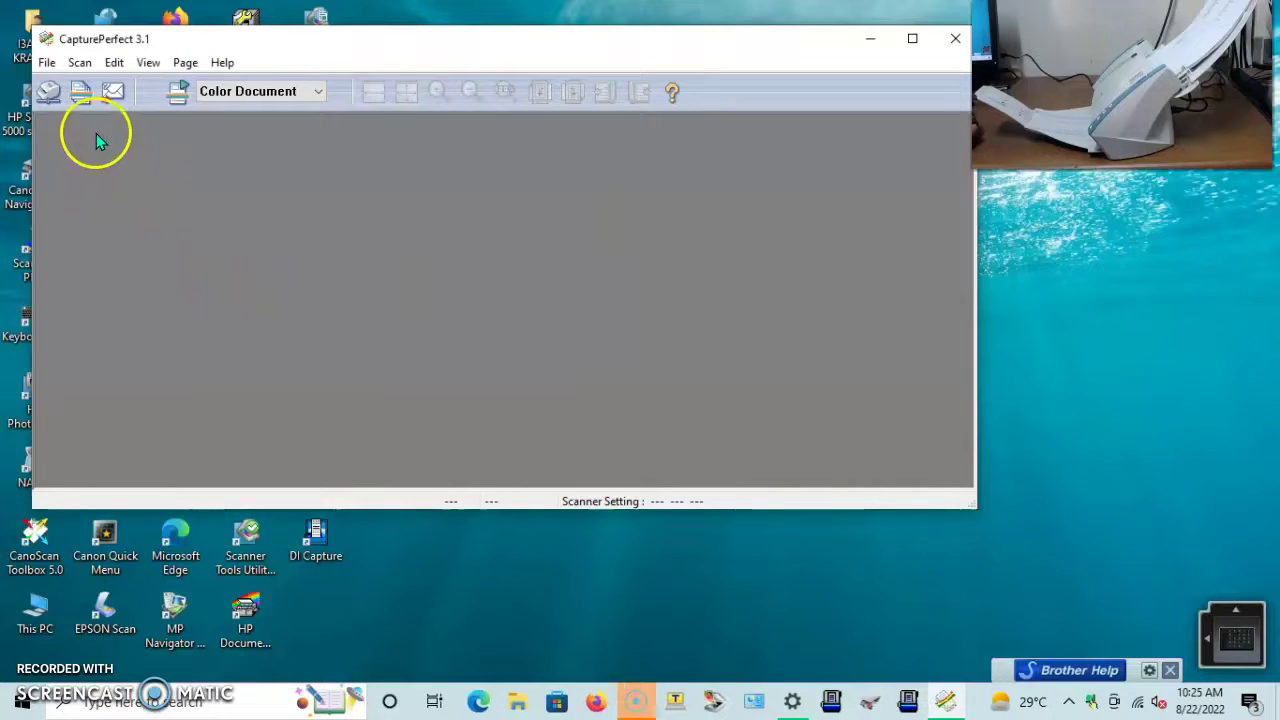
# - Open the DR-2010C scanner settings and set Mode to 24-bit Color and Page Size to A4 - 210 x 297 mm
pyautogui.click(50, 98)
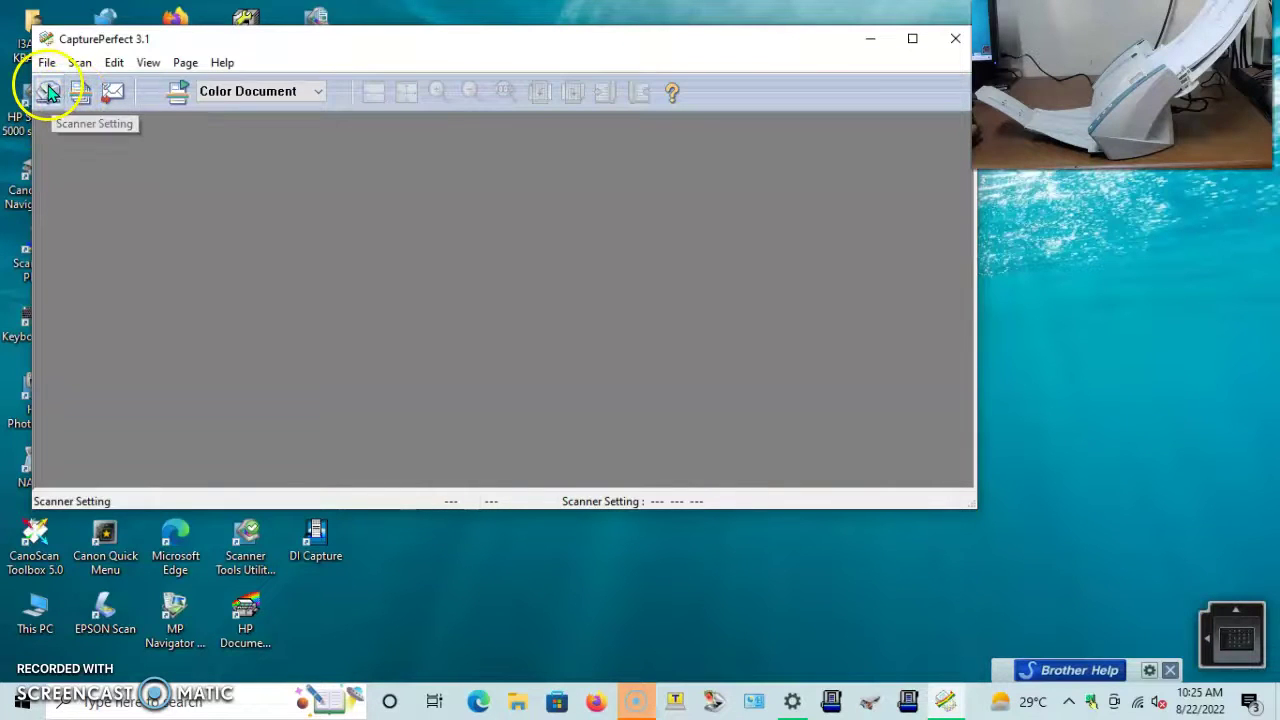
pyautogui.click(55, 105)
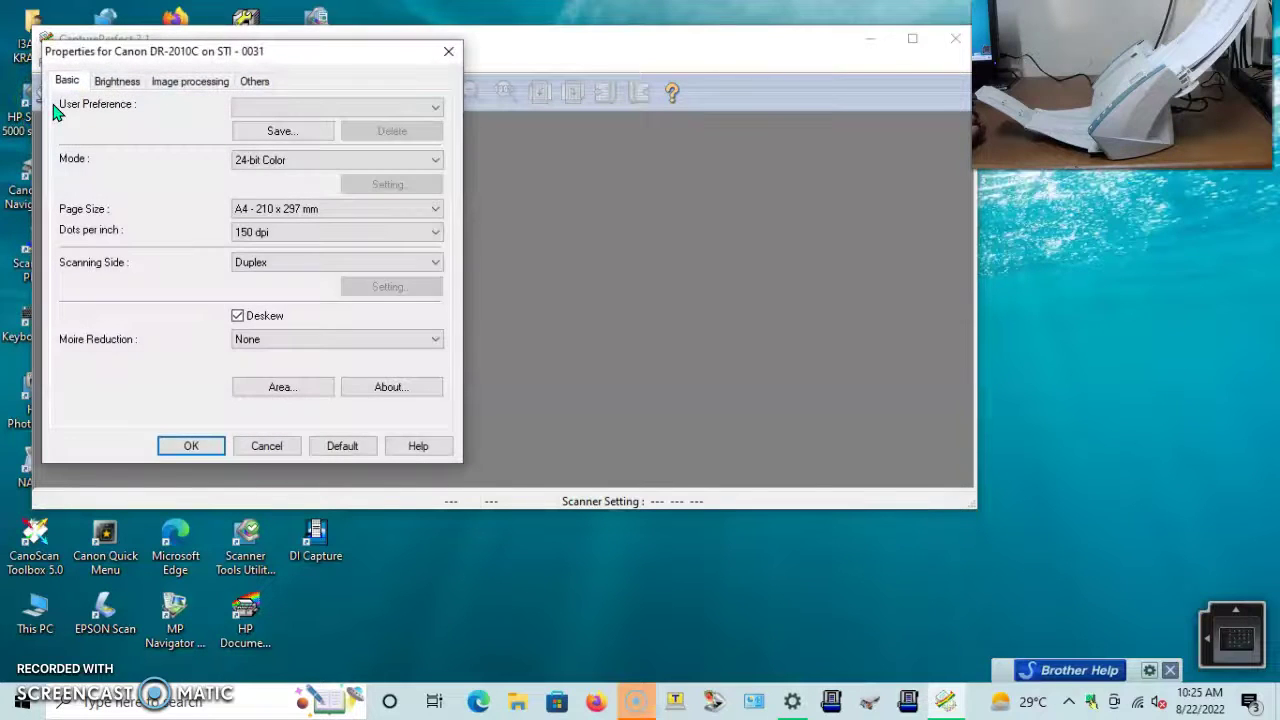
pyautogui.click(315, 160)
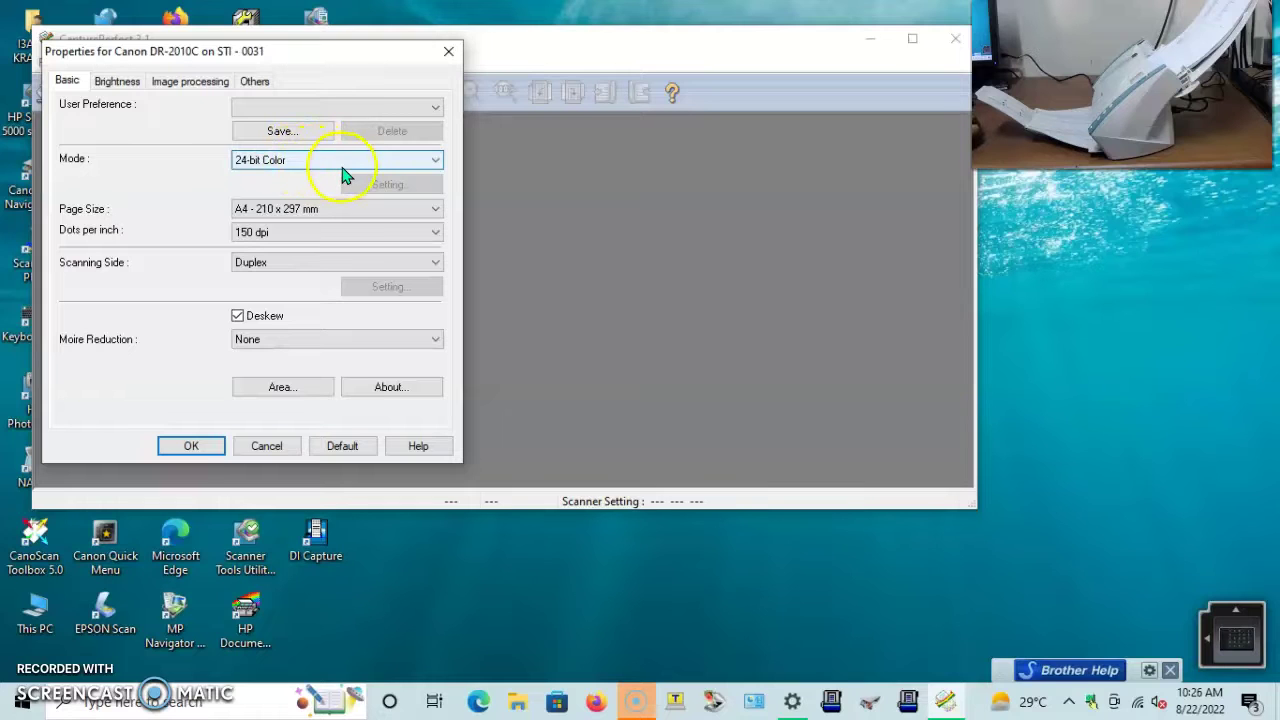
pyautogui.click(342, 166)
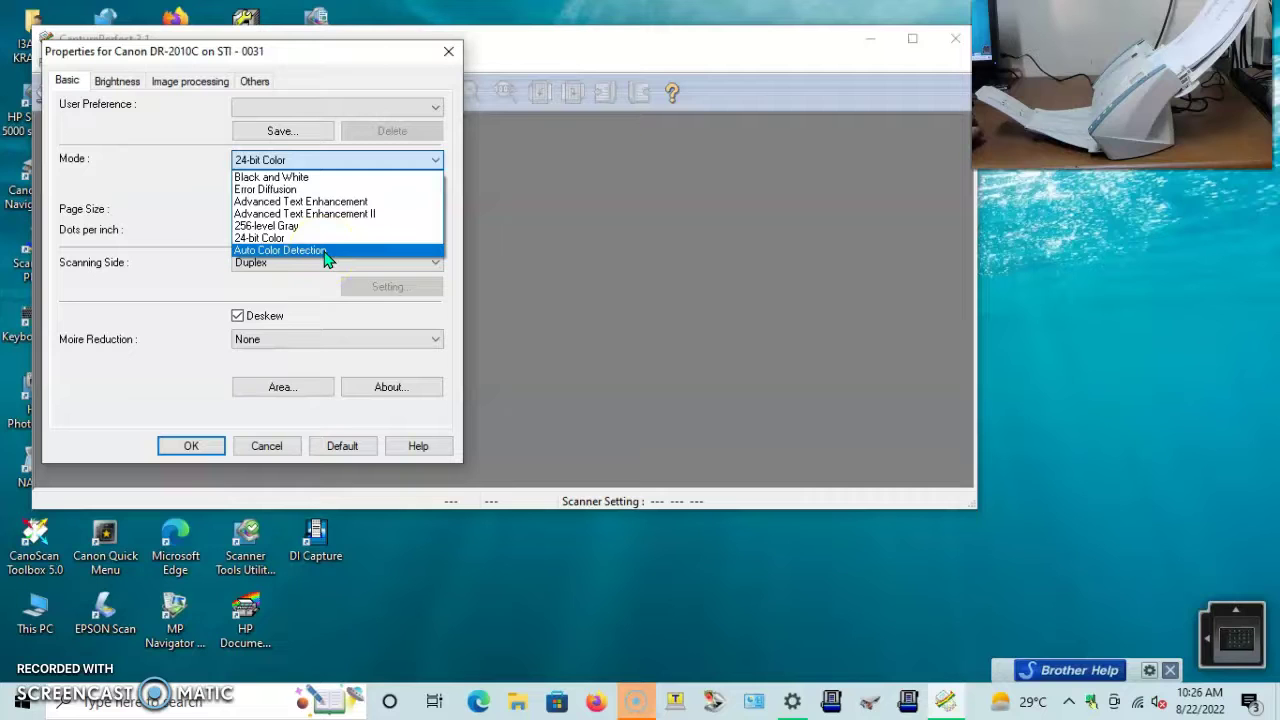
pyautogui.moveTo(325, 258)
pyautogui.mouseDown()
pyautogui.moveTo(337, 176)
pyautogui.moveTo(312, 244)
pyautogui.mouseUp()
pyautogui.click(312, 244)
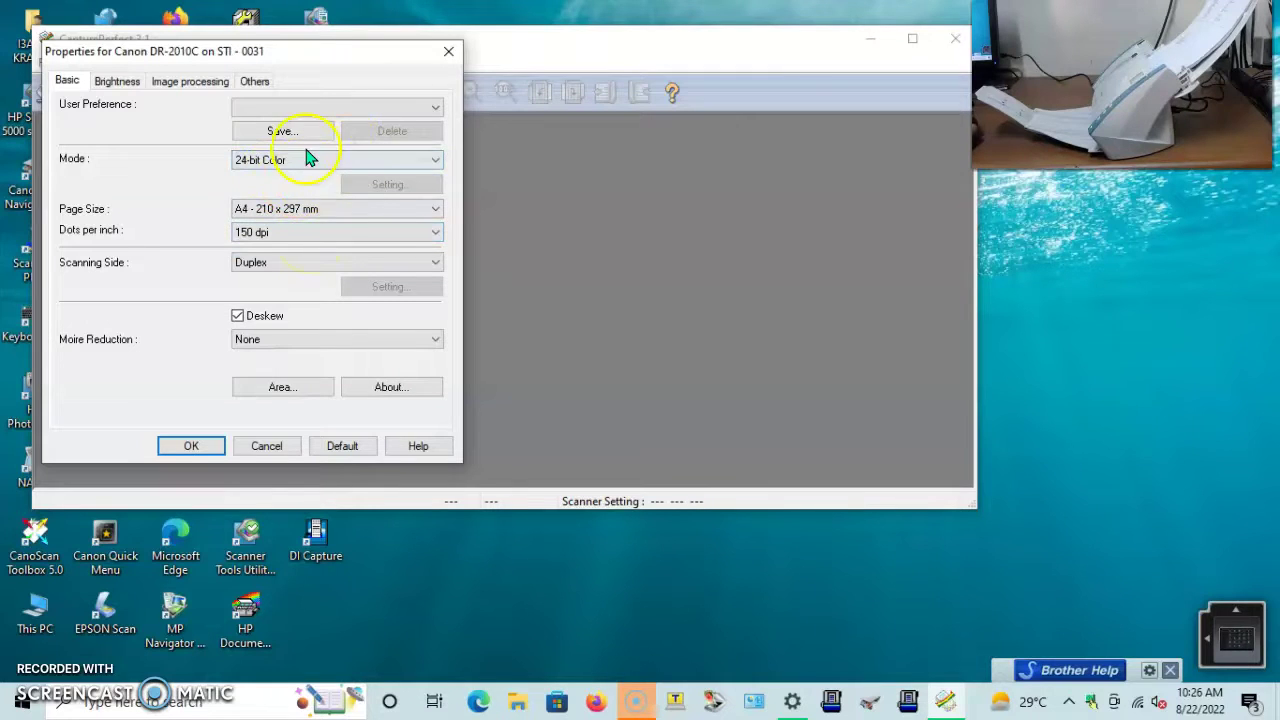
pyautogui.click(389, 214)
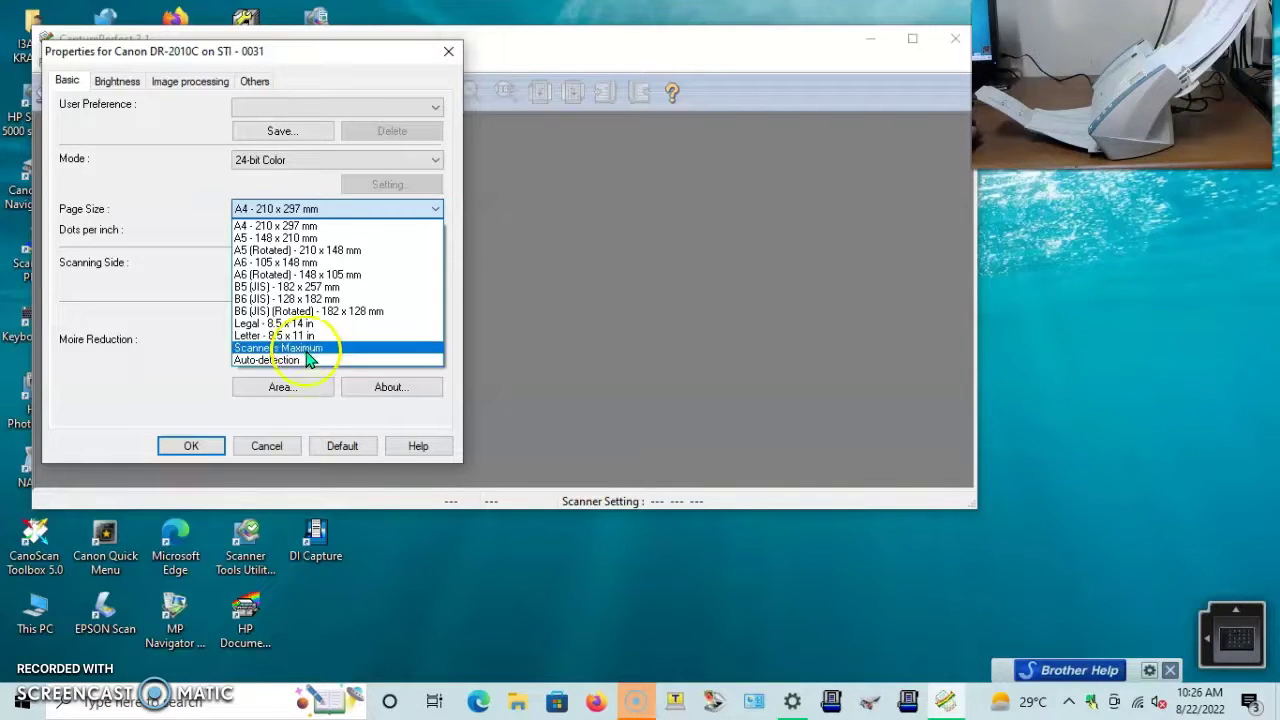
pyautogui.click(337, 212)
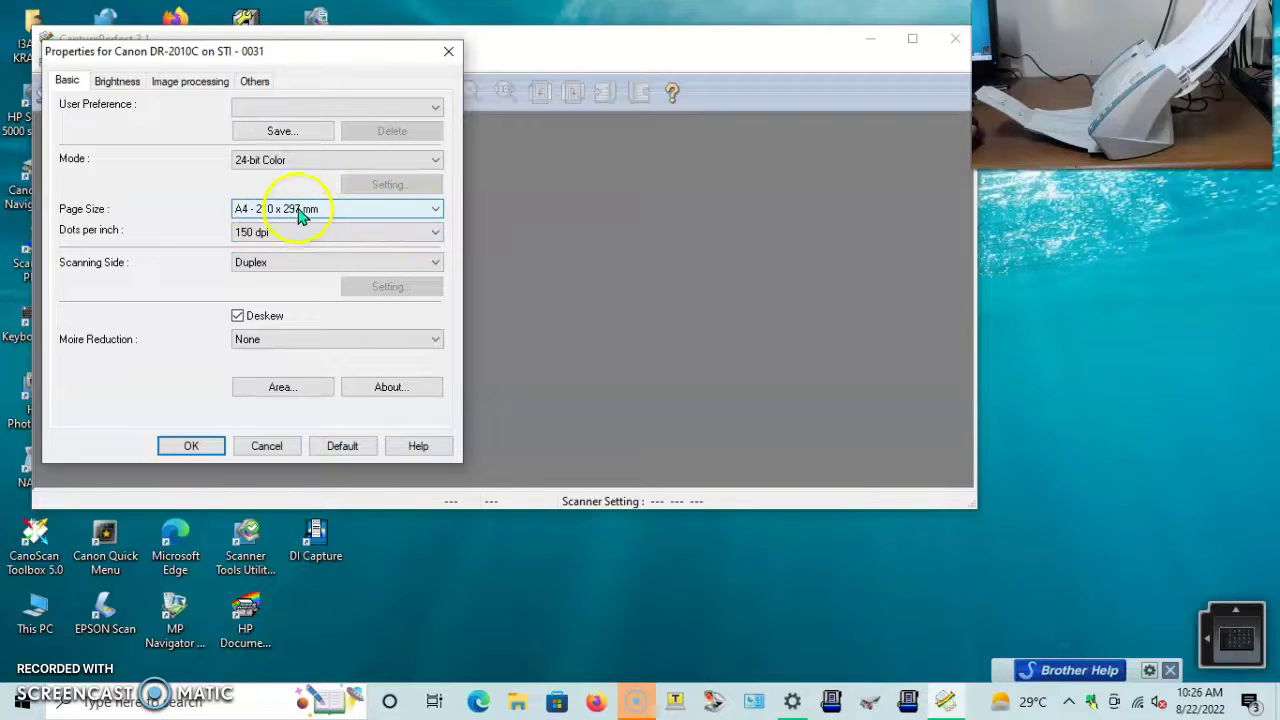
pyautogui.click(430, 236)
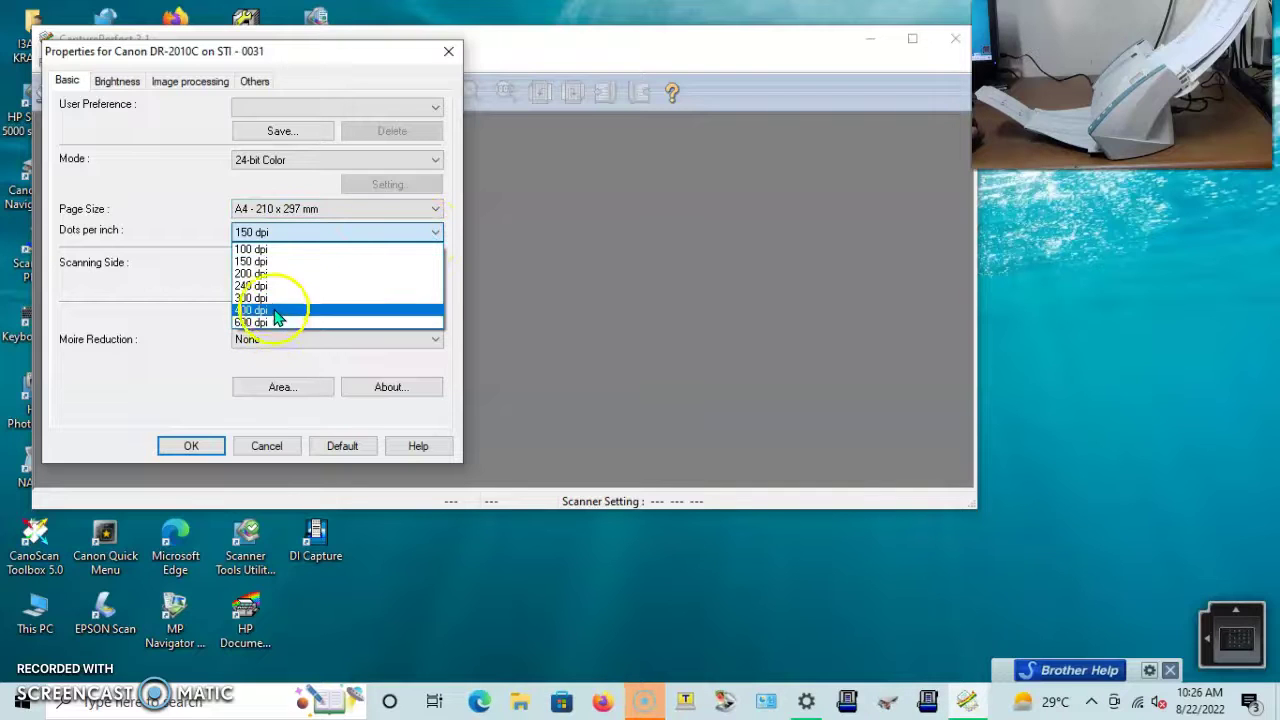
# - Set resolution to 100 dpi and keep Scanning Side as Duplex
pyautogui.click(283, 252)
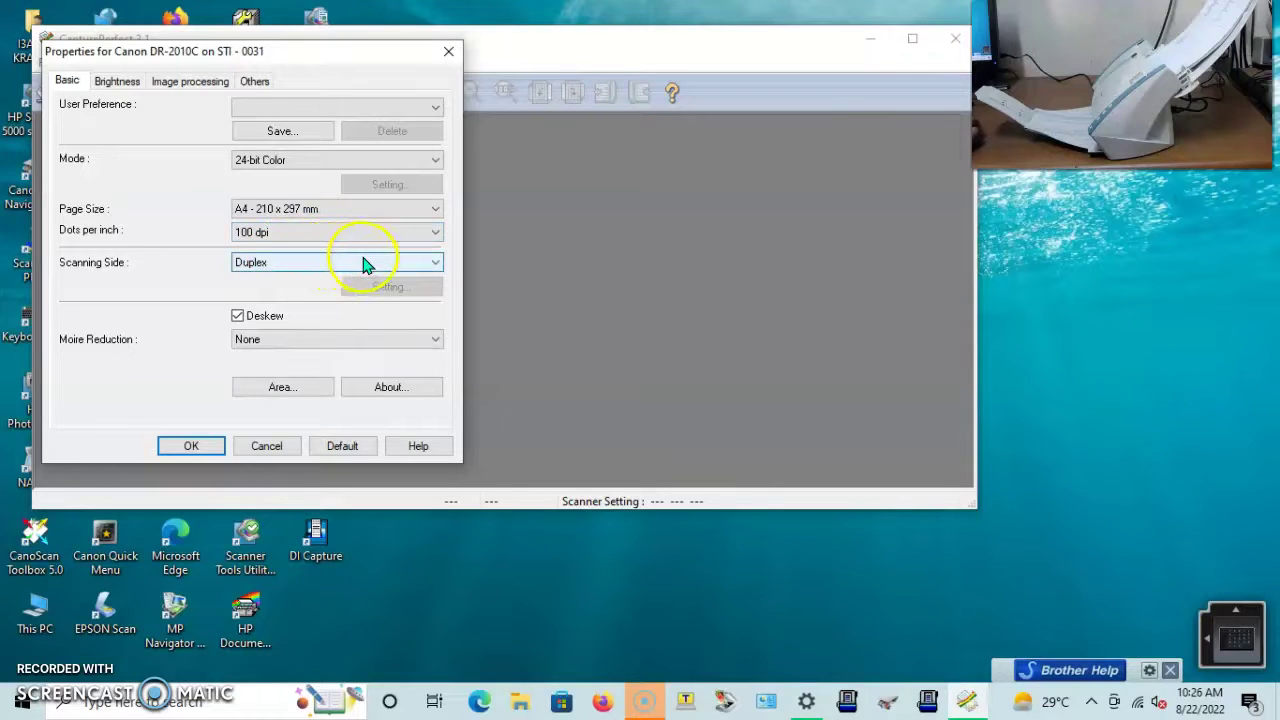
pyautogui.click(405, 233)
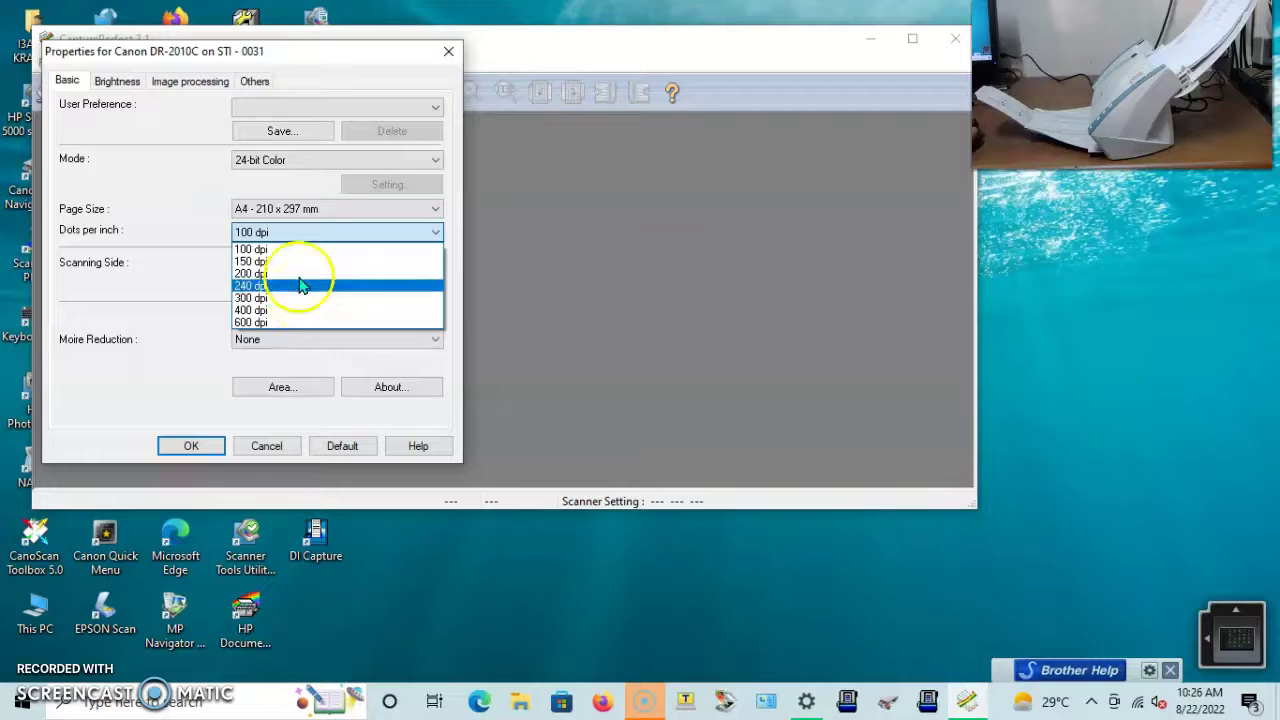
pyautogui.click(307, 248)
pyautogui.click(397, 266)
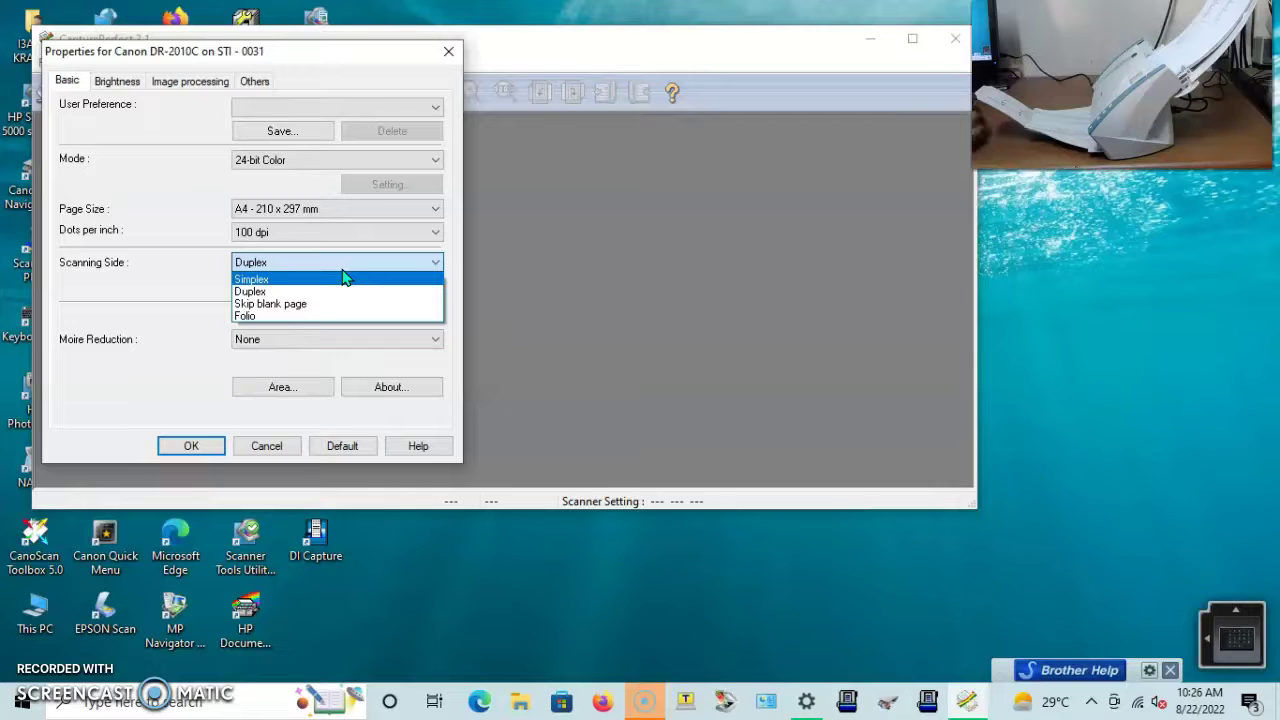
pyautogui.click(349, 264)
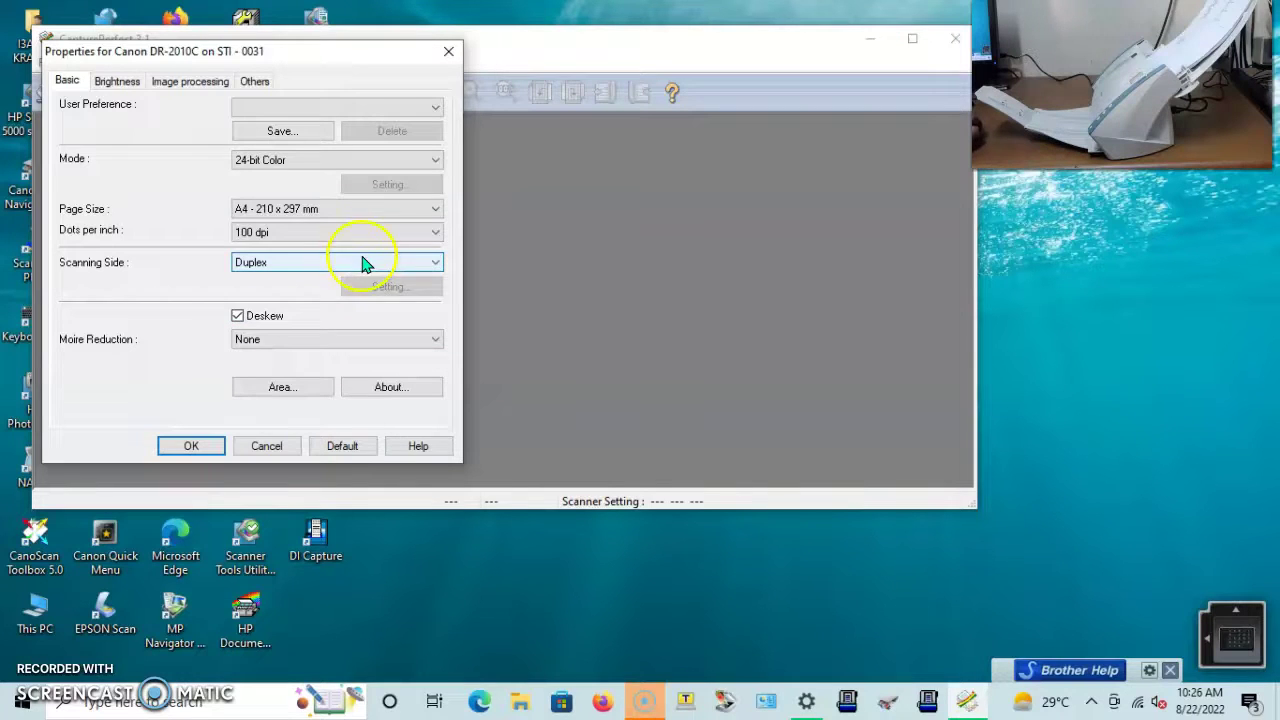
pyautogui.click(350, 264)
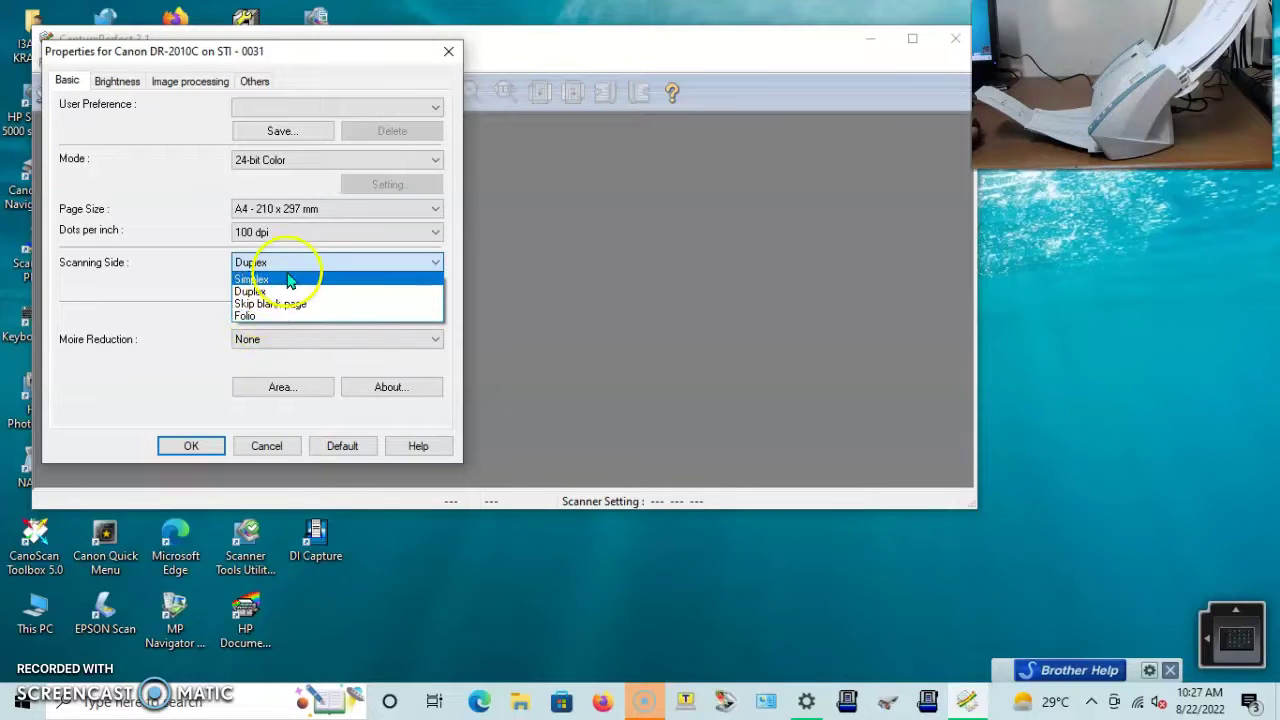
pyautogui.click(320, 266)
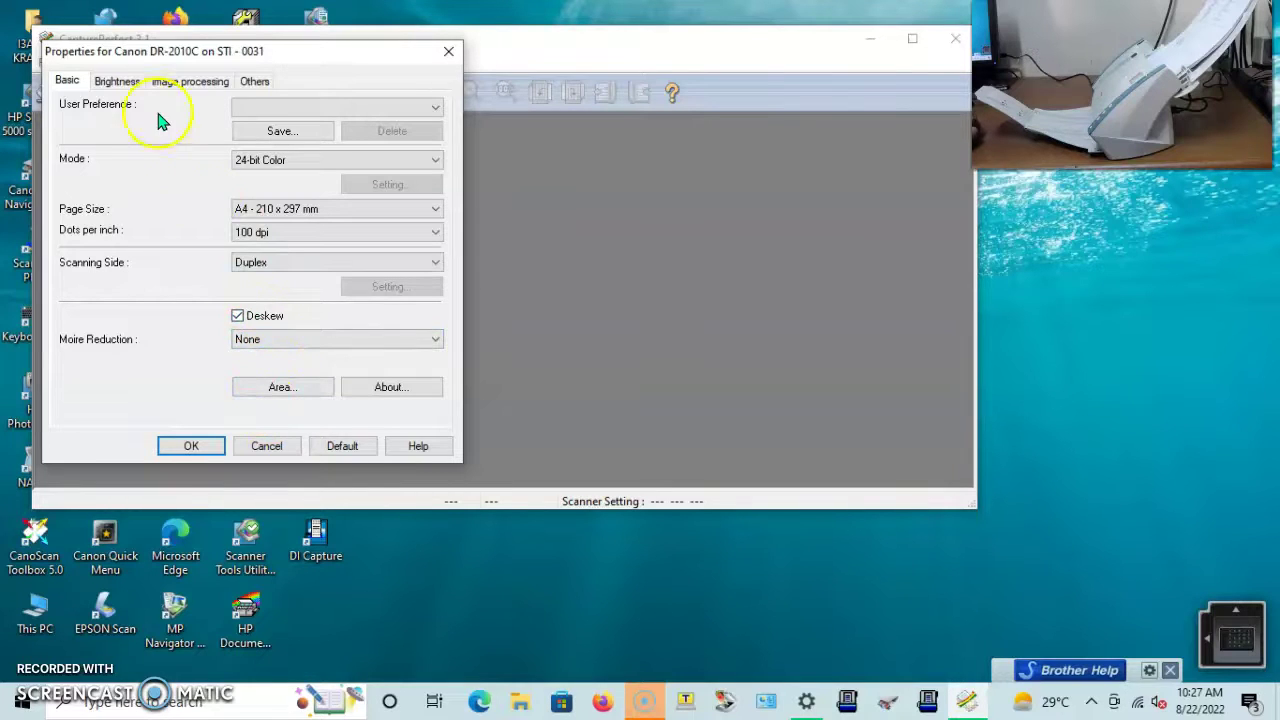
# - Review the Brightness, Image processing and Others tabs, then apply the scanner settings
pyautogui.click(134, 88)
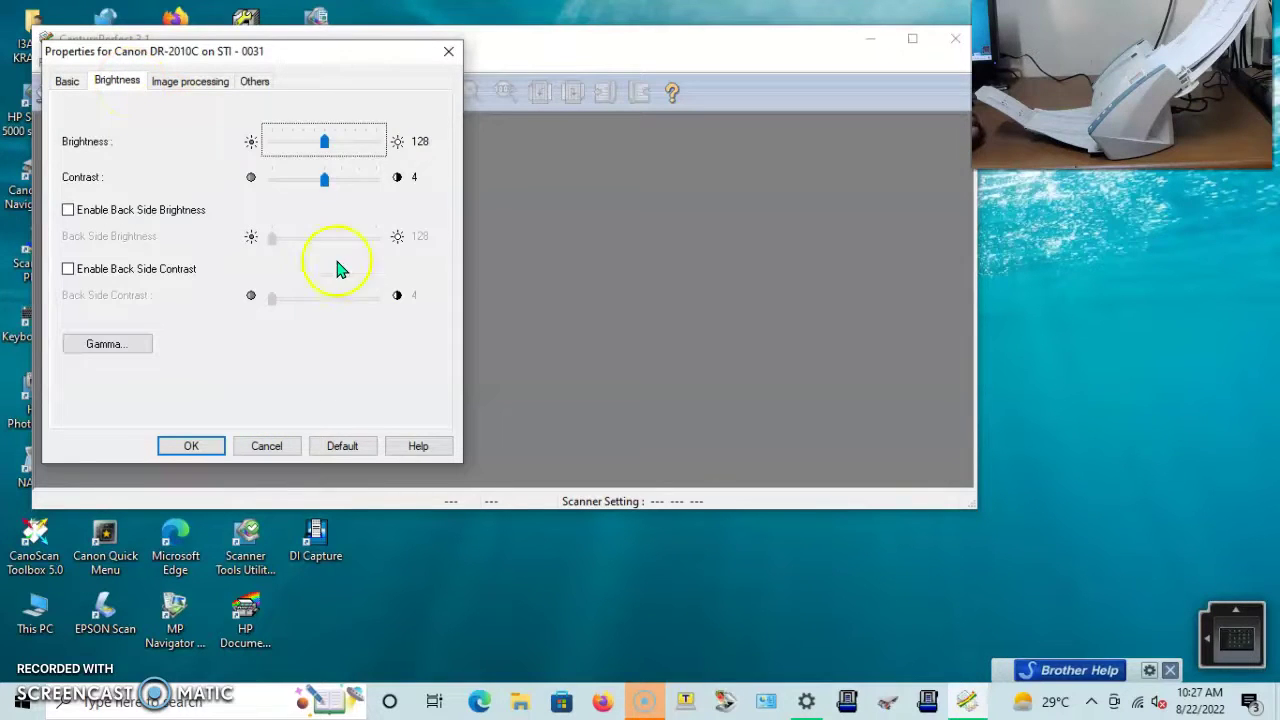
pyautogui.click(196, 82)
pyautogui.click(252, 84)
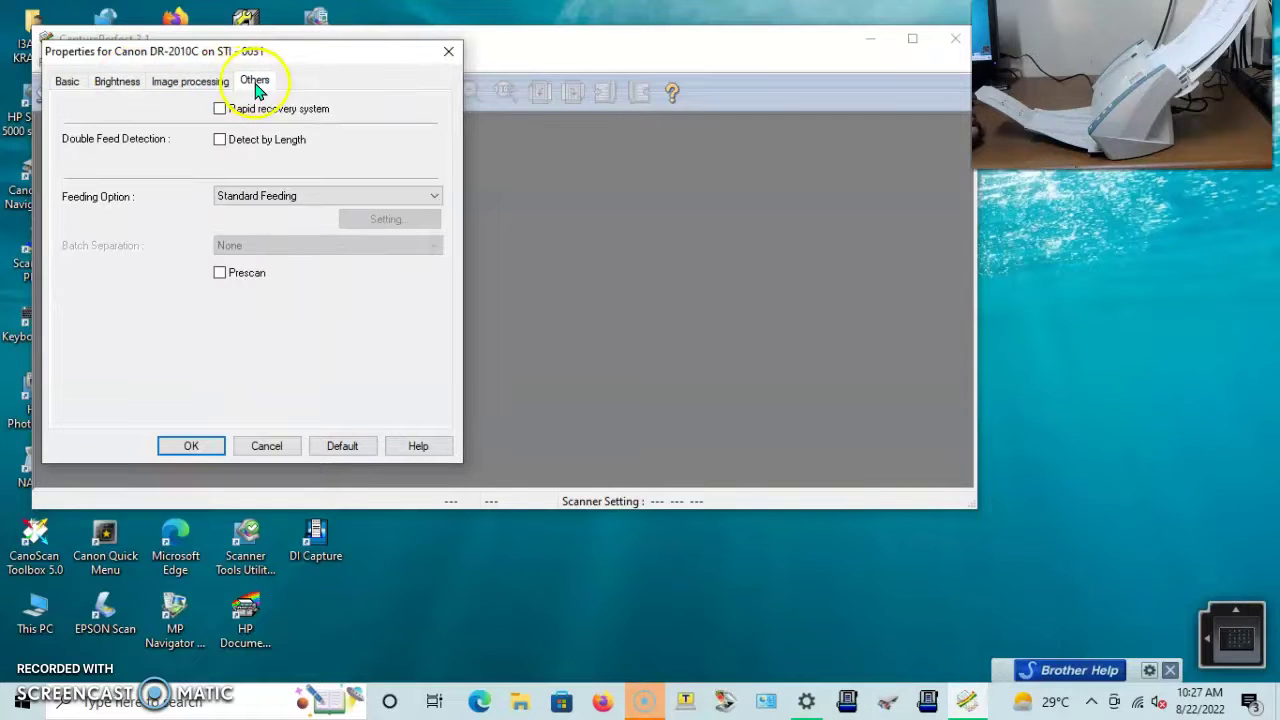
pyautogui.click(68, 88)
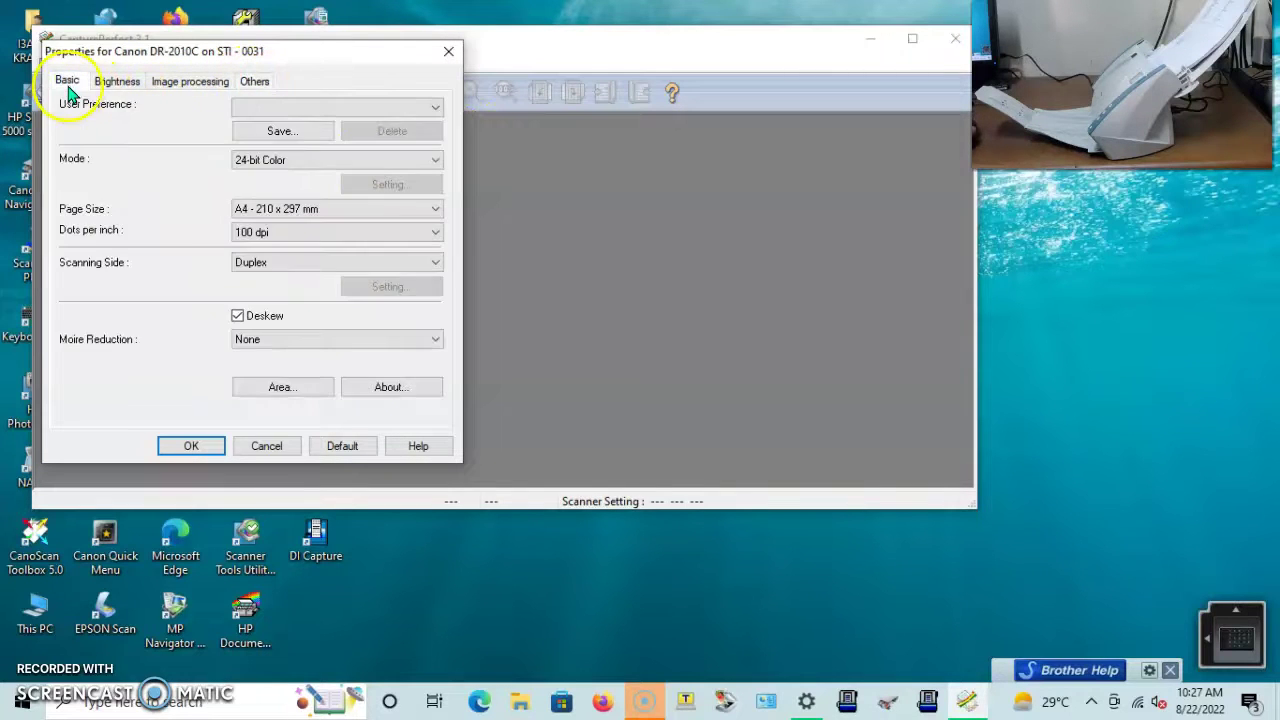
pyautogui.click(191, 447)
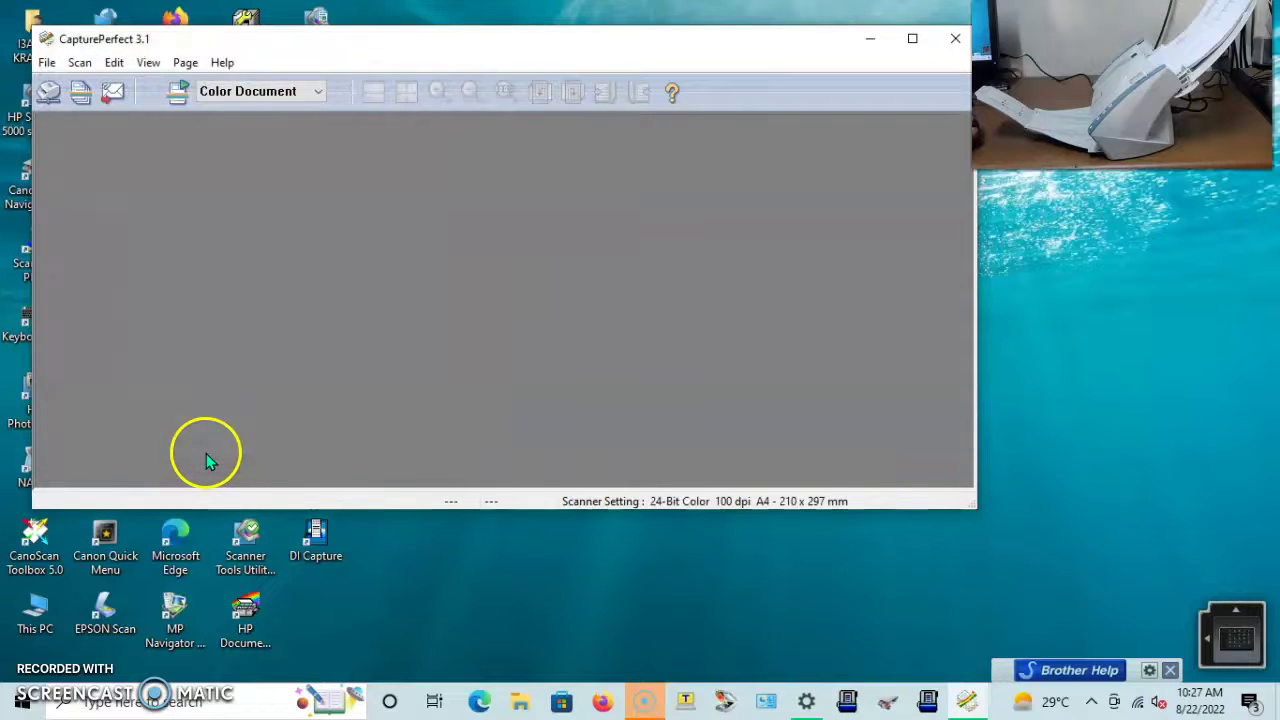
# - Open Scan Batch to File, keep Pictures as the save folder, and select the file name
pyautogui.click(81, 93)
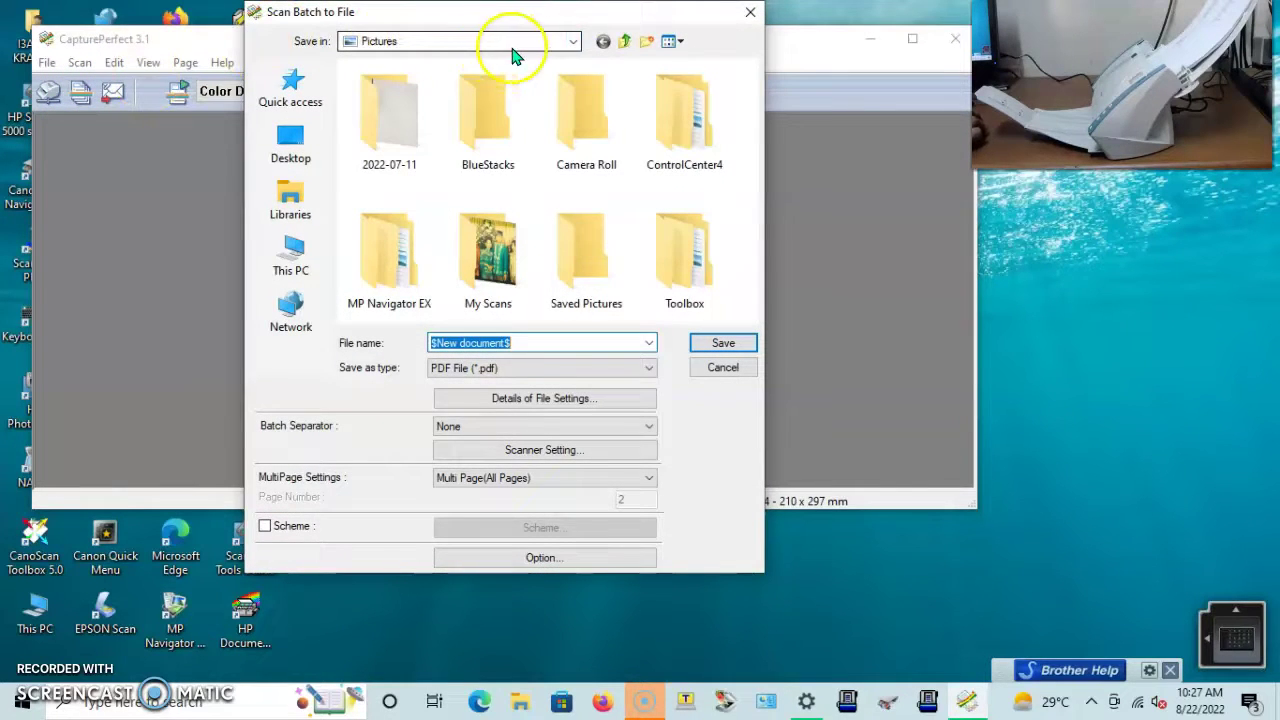
pyautogui.click(573, 42)
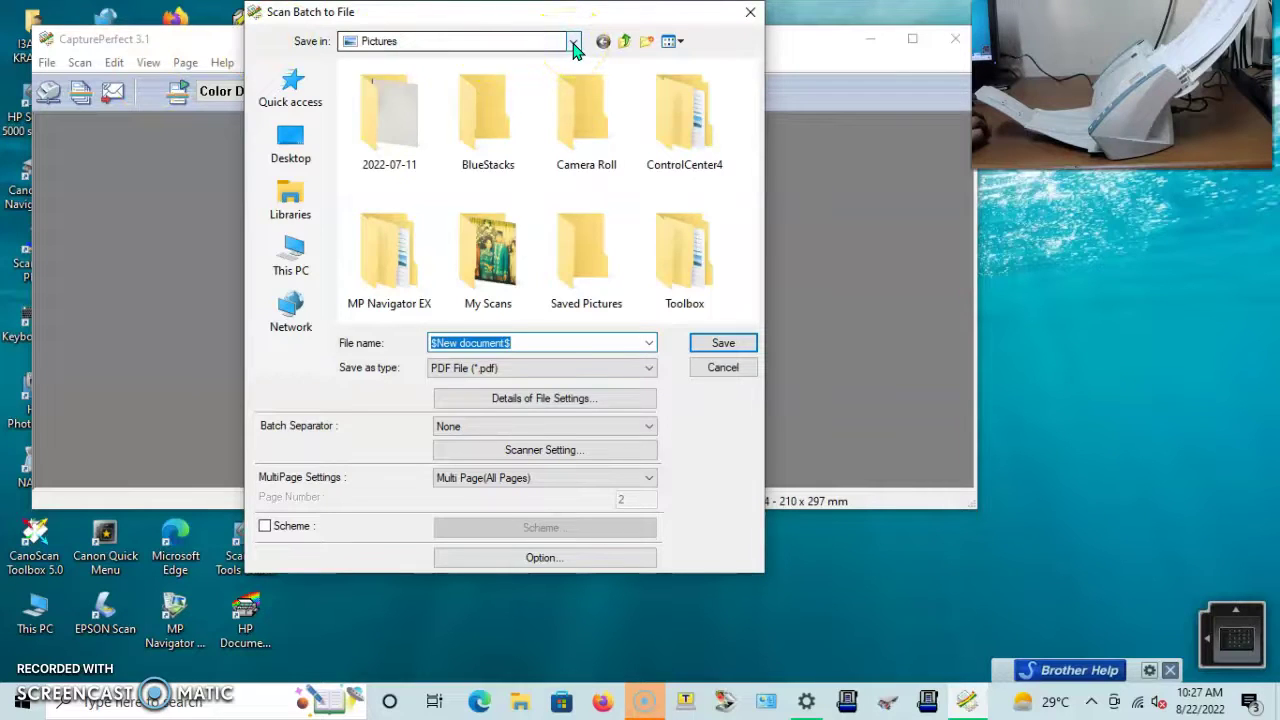
pyautogui.click(573, 42)
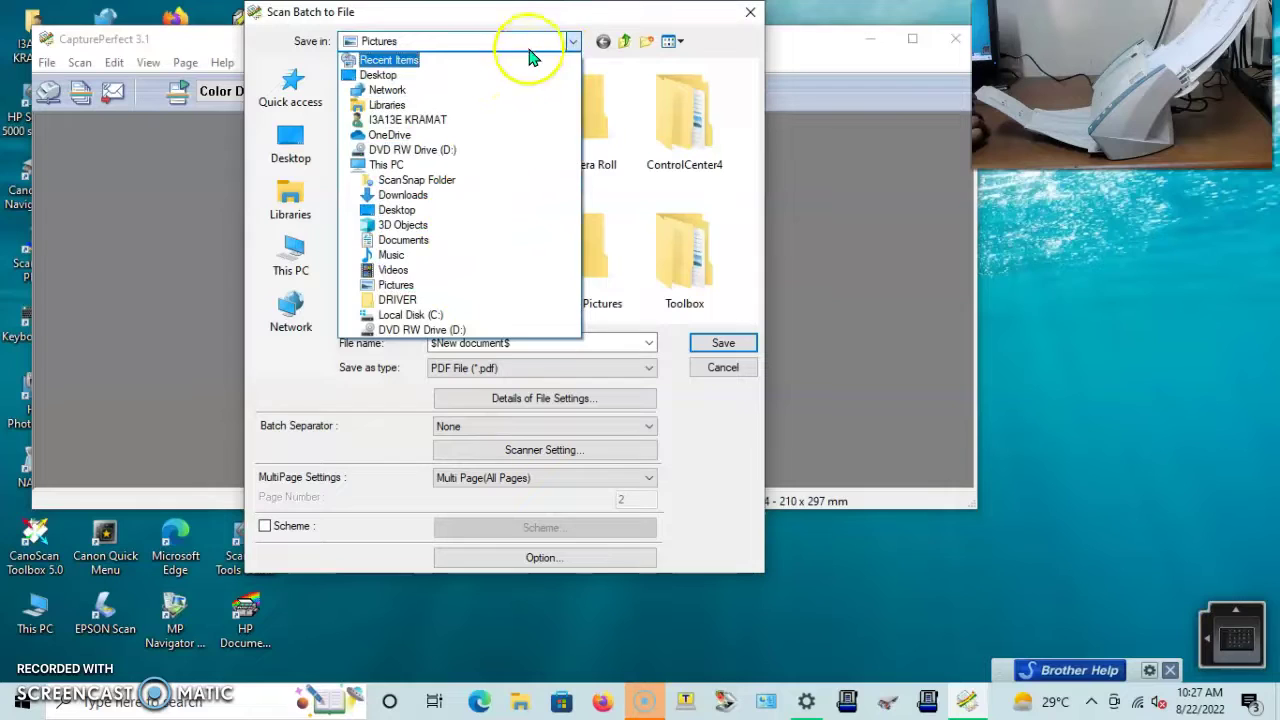
pyautogui.click(572, 42)
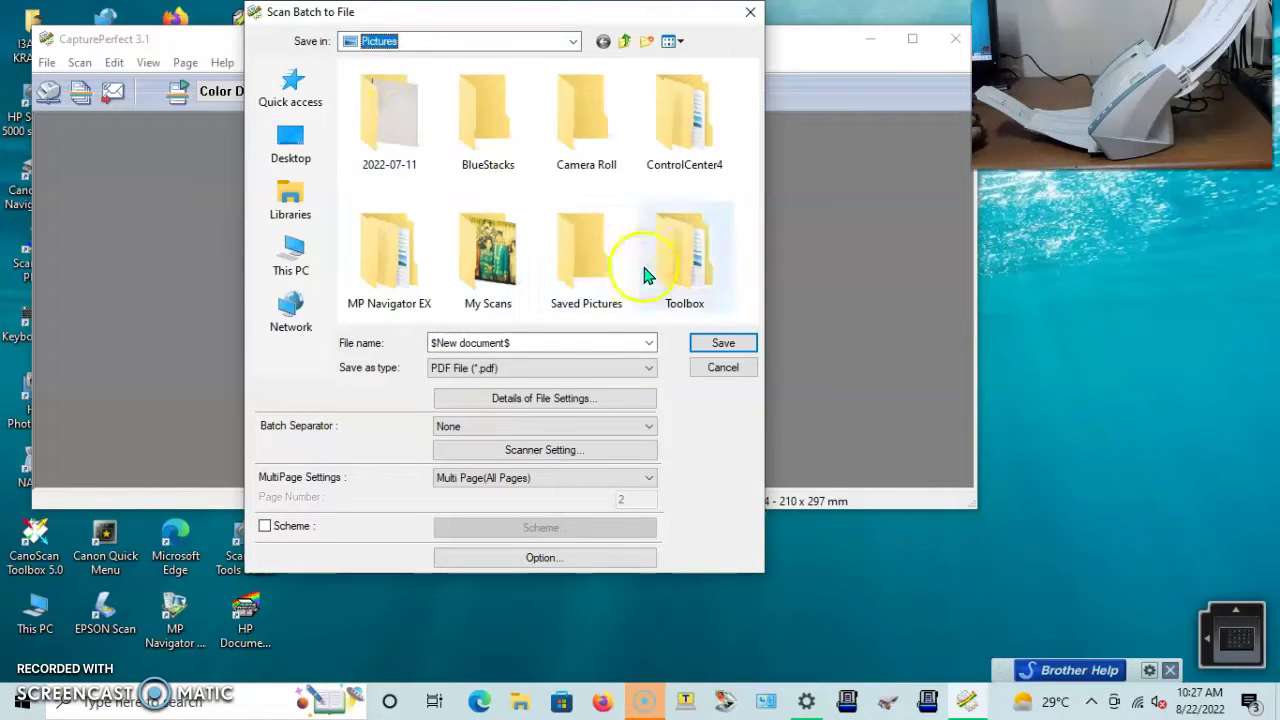
pyautogui.click(567, 342)
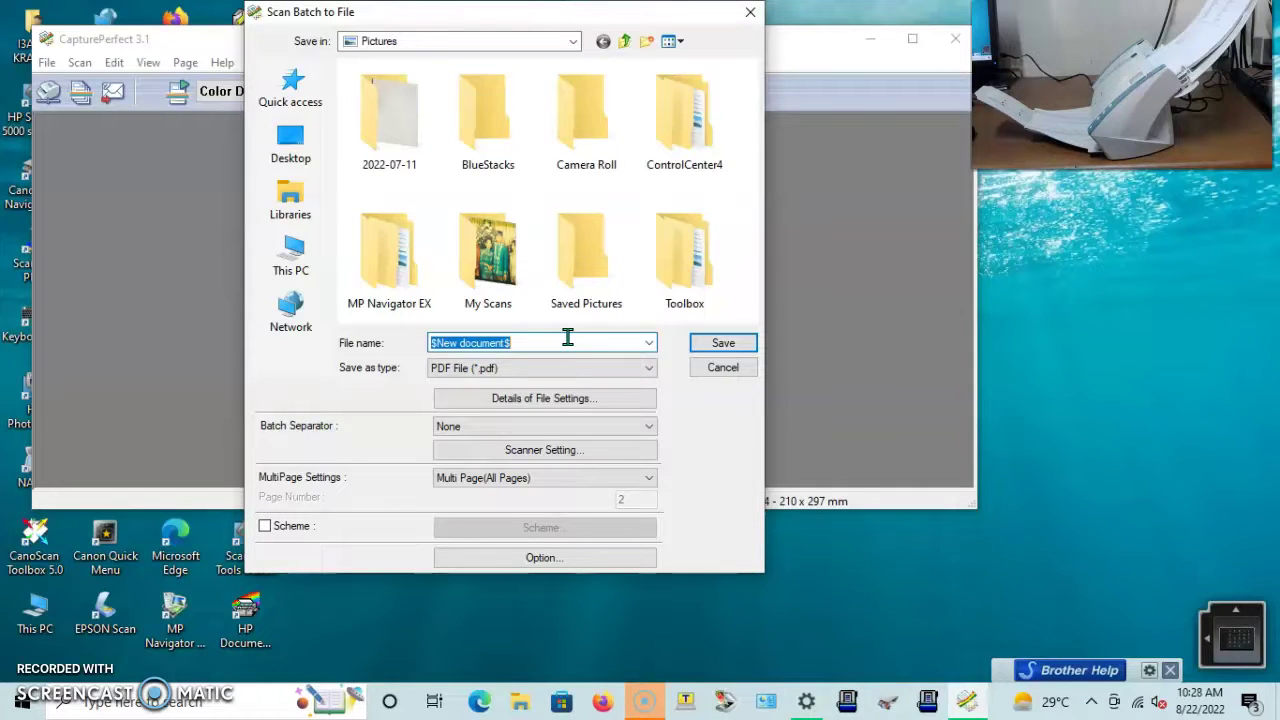
# - Enter the person's name as file name, keep PDF with Multi Page(All Pages), and save to start scanning
pyautogui.write('Rarita Sunarya')
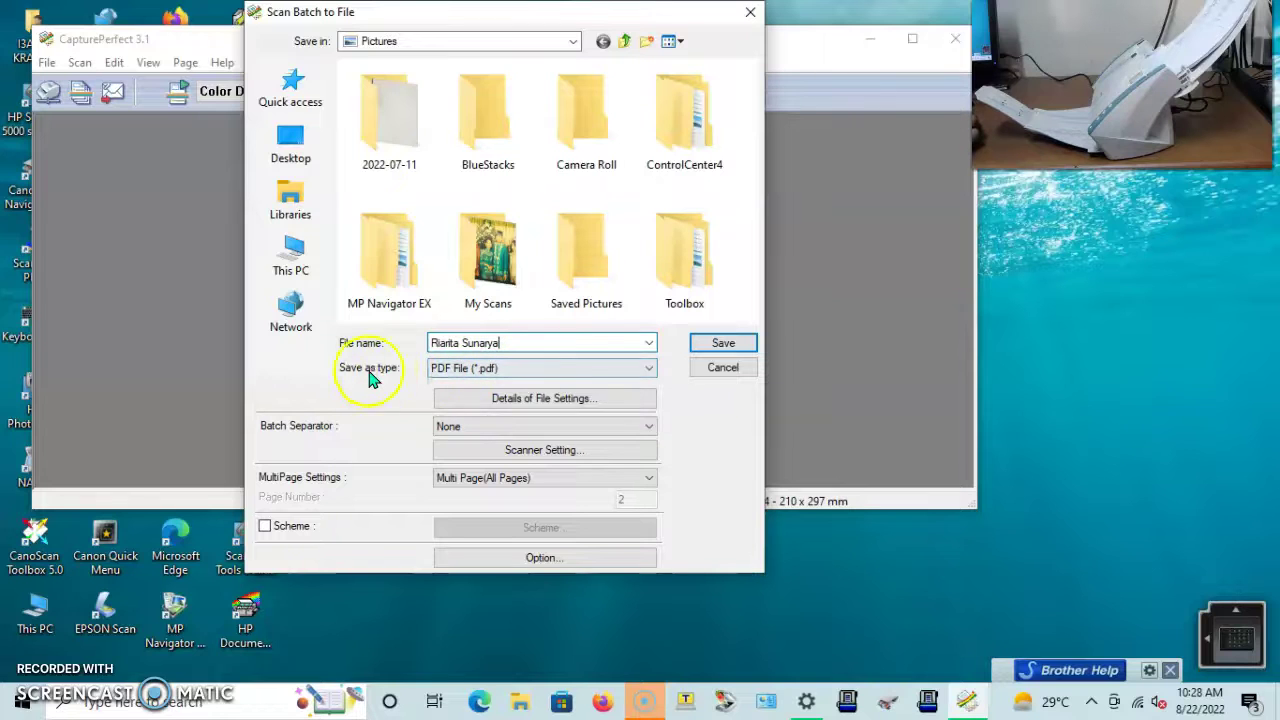
pyautogui.click(620, 372)
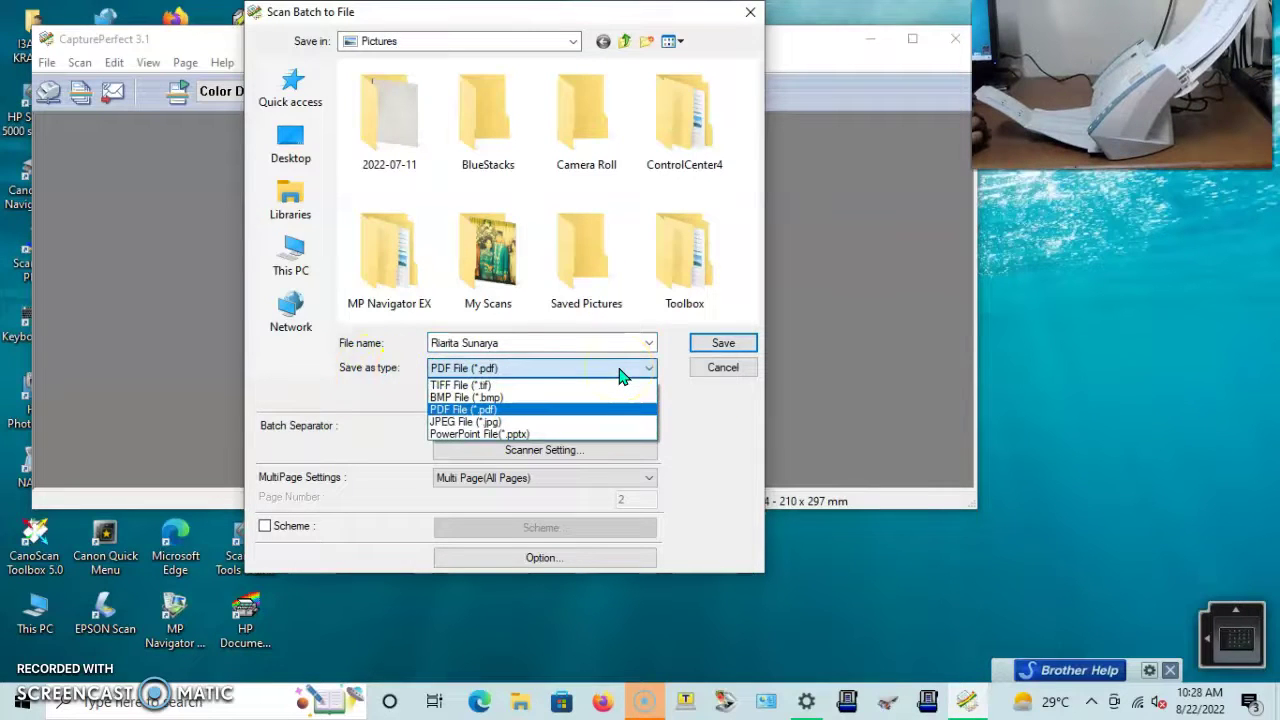
pyautogui.moveTo(605, 378); pyautogui.dragTo(495, 418)
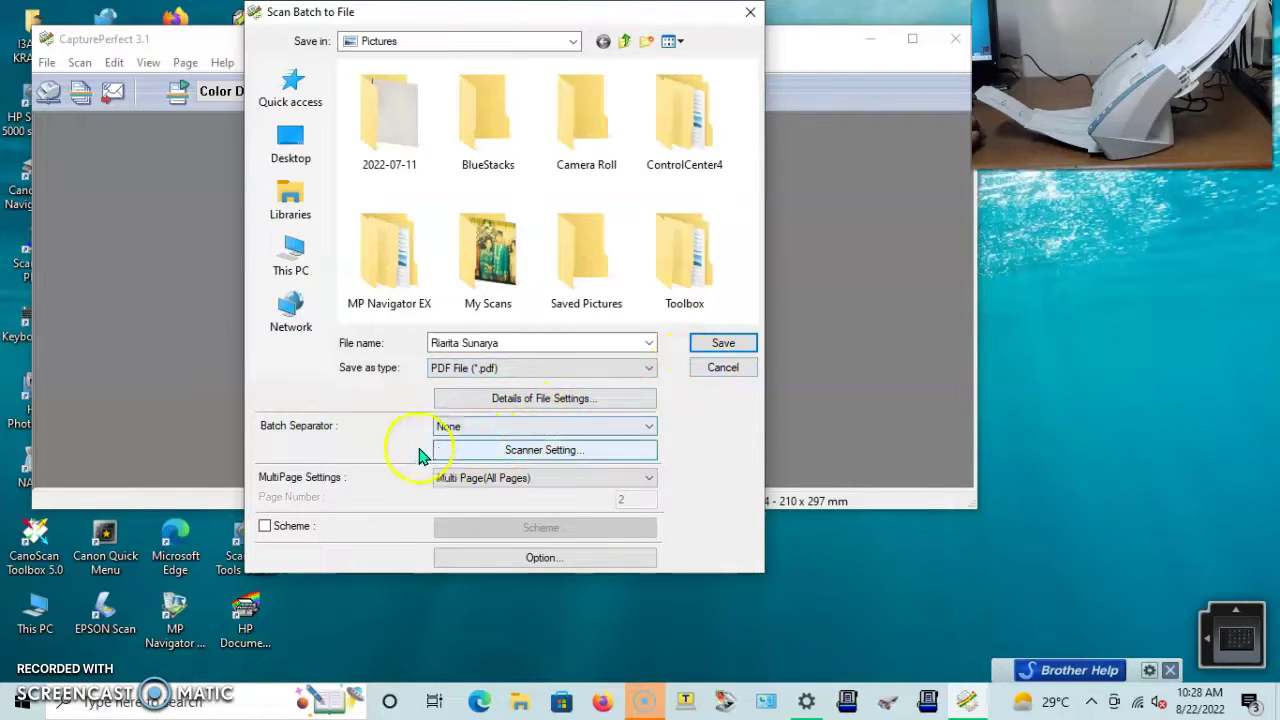
pyautogui.click(545, 481)
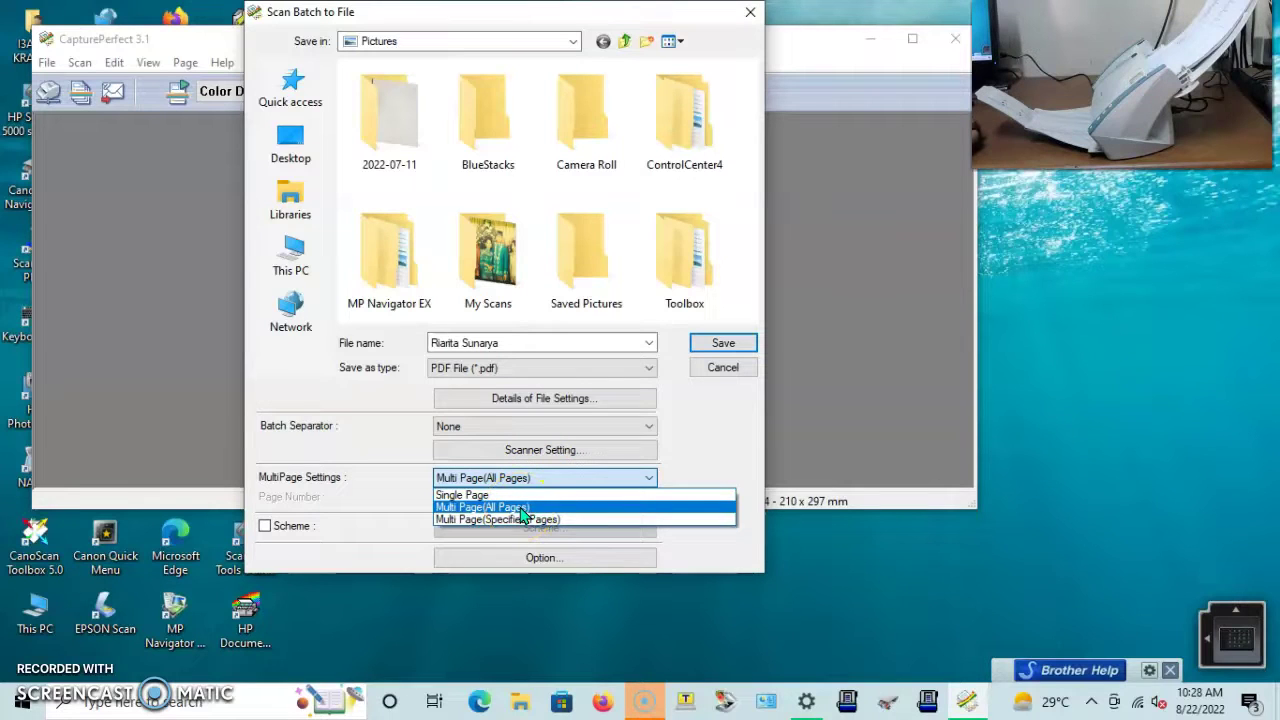
pyautogui.click(522, 508)
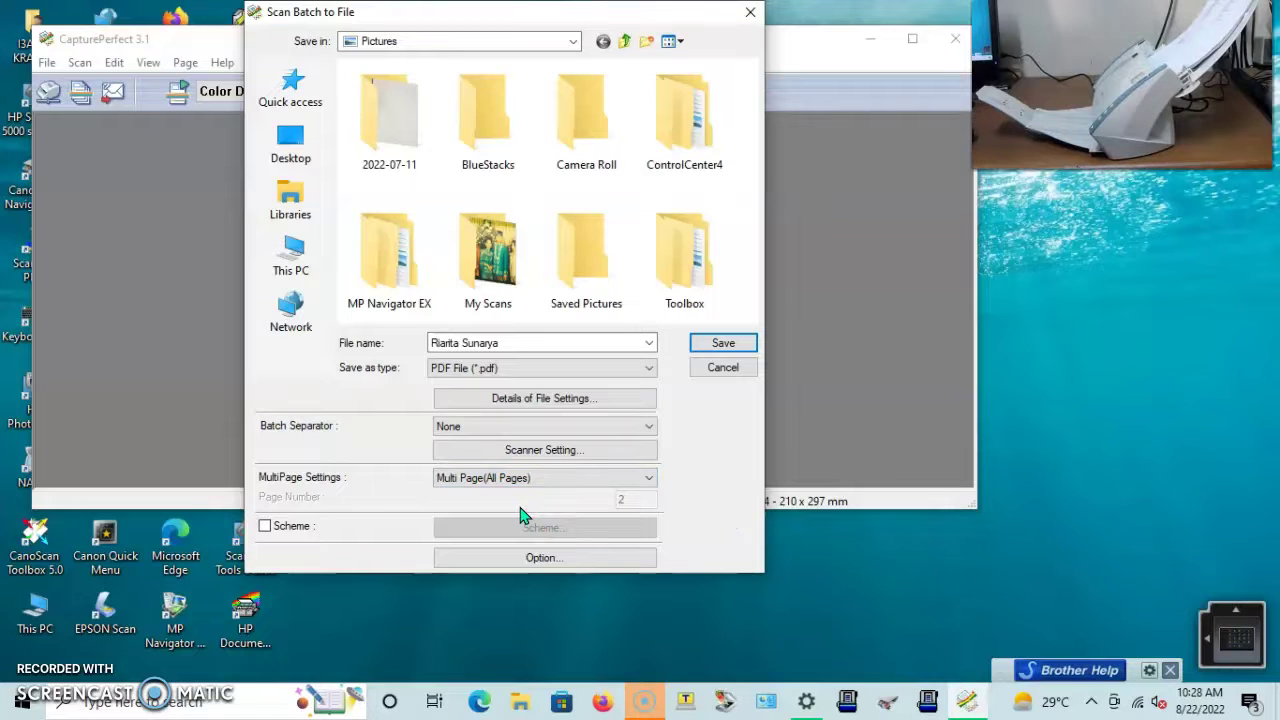
pyautogui.click(724, 344)
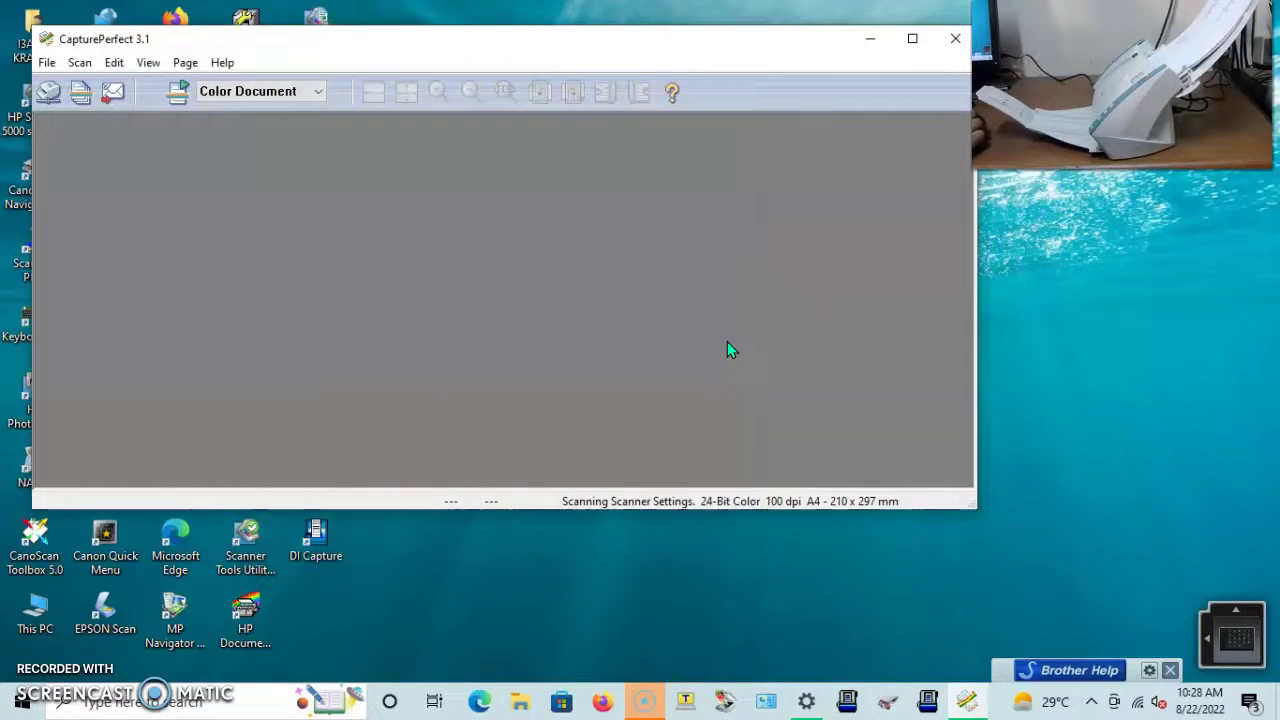